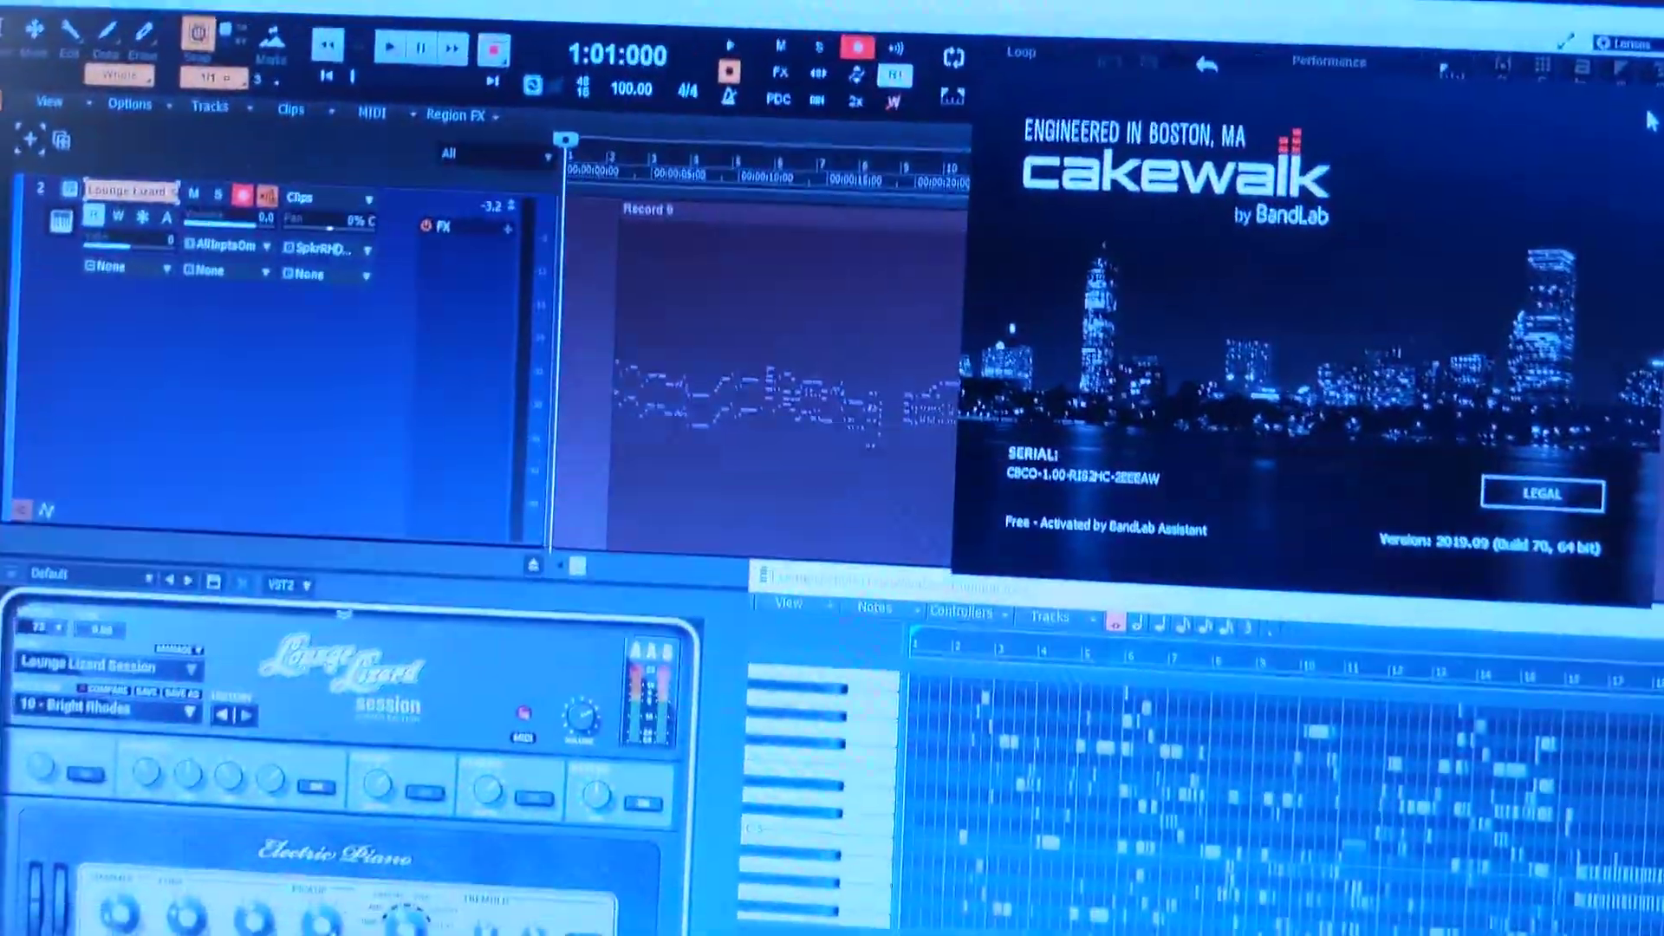
# Dismiss the About box and show Audio Driver Settings: 48000 Hz, 144-sample buffer, 3.0 ms.
pyautogui.click(1649, 119)
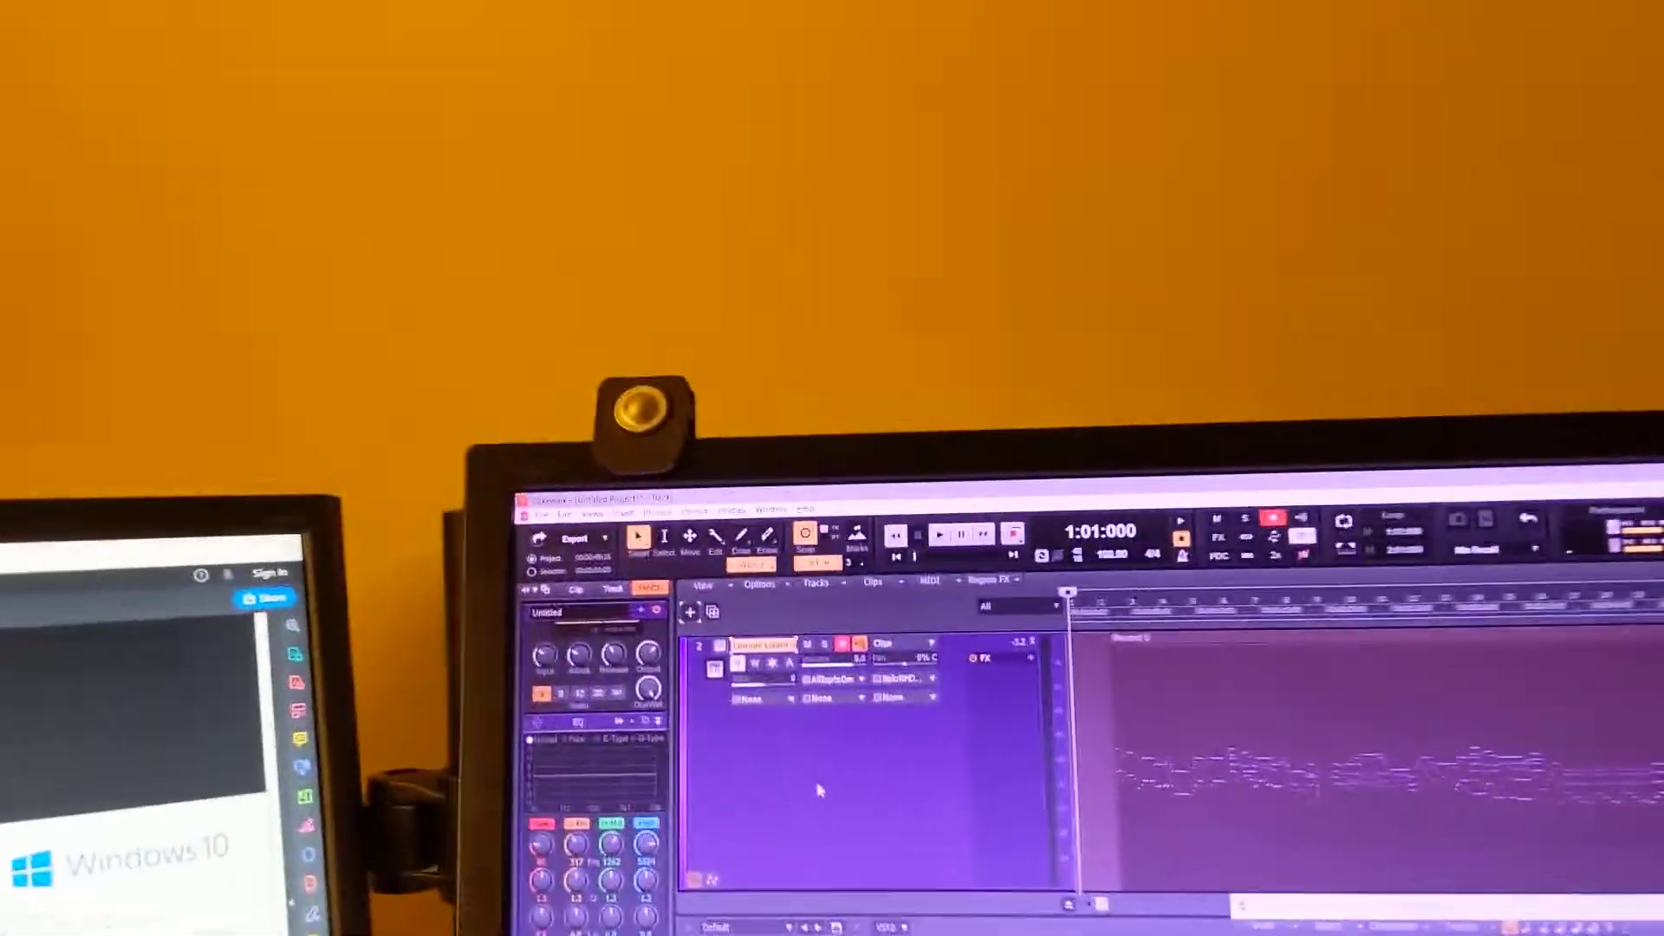
pyautogui.press('p')
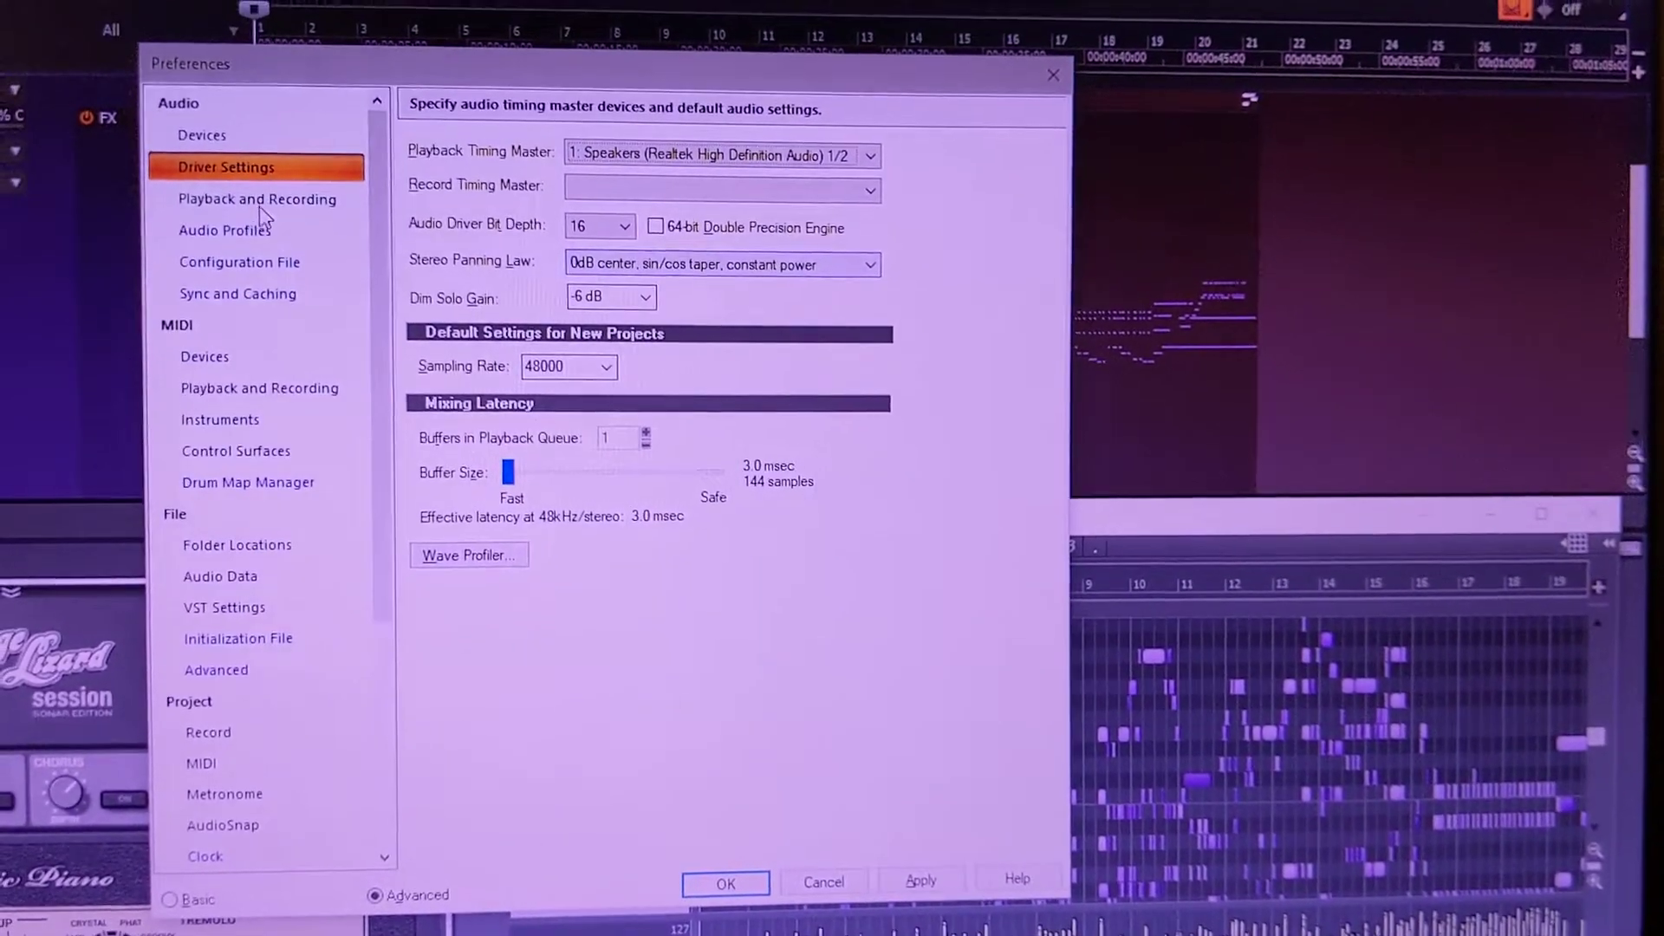
# Check the WASAPI Exclusive driver mode under Playback and Recording, then return to Driver Settings.
pyautogui.click(241, 232)
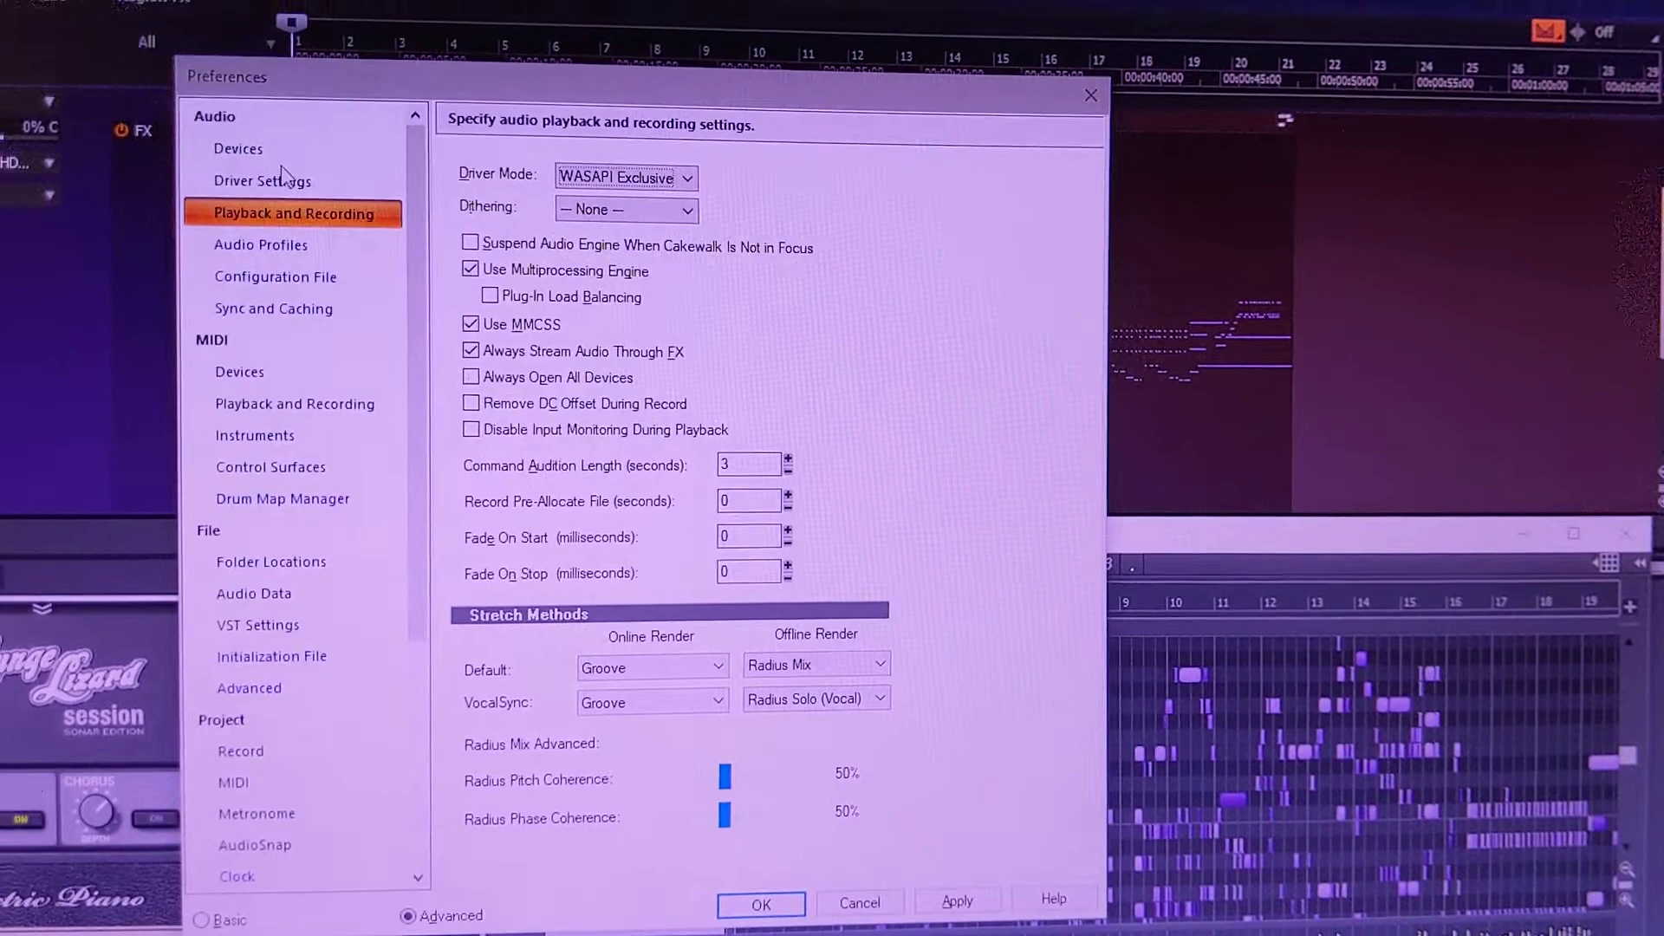
pyautogui.click(280, 180)
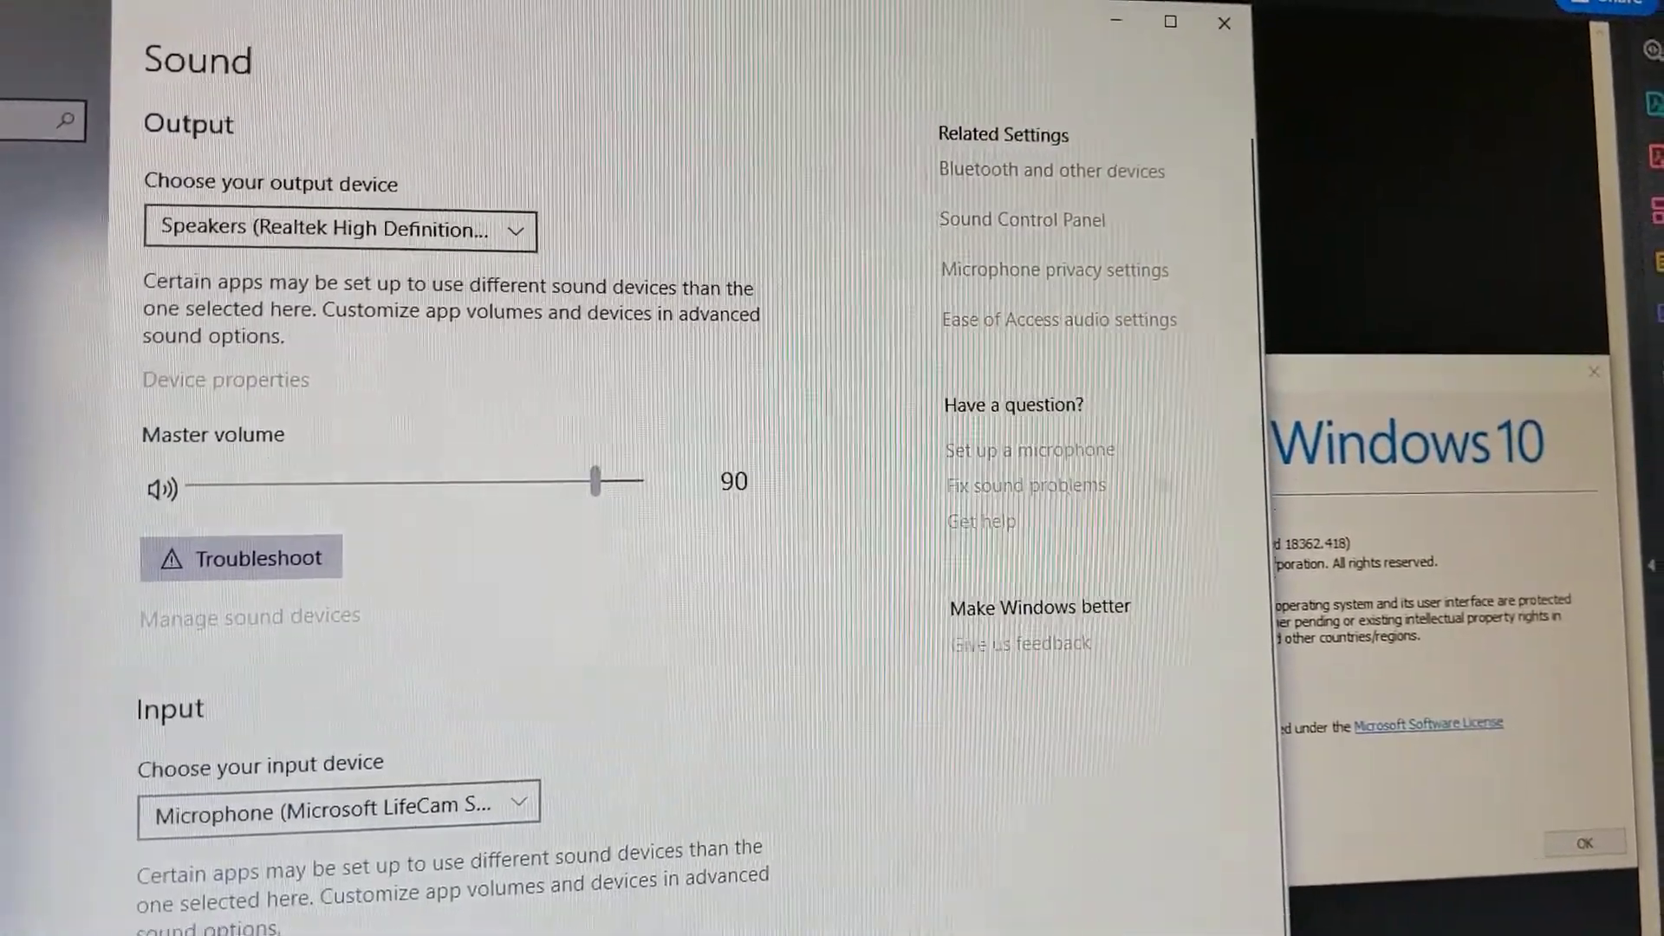
# Bring the About Windows dialog (version 1903, build 18362.418) in front of Sound settings.
pyautogui.click(1286, 479)
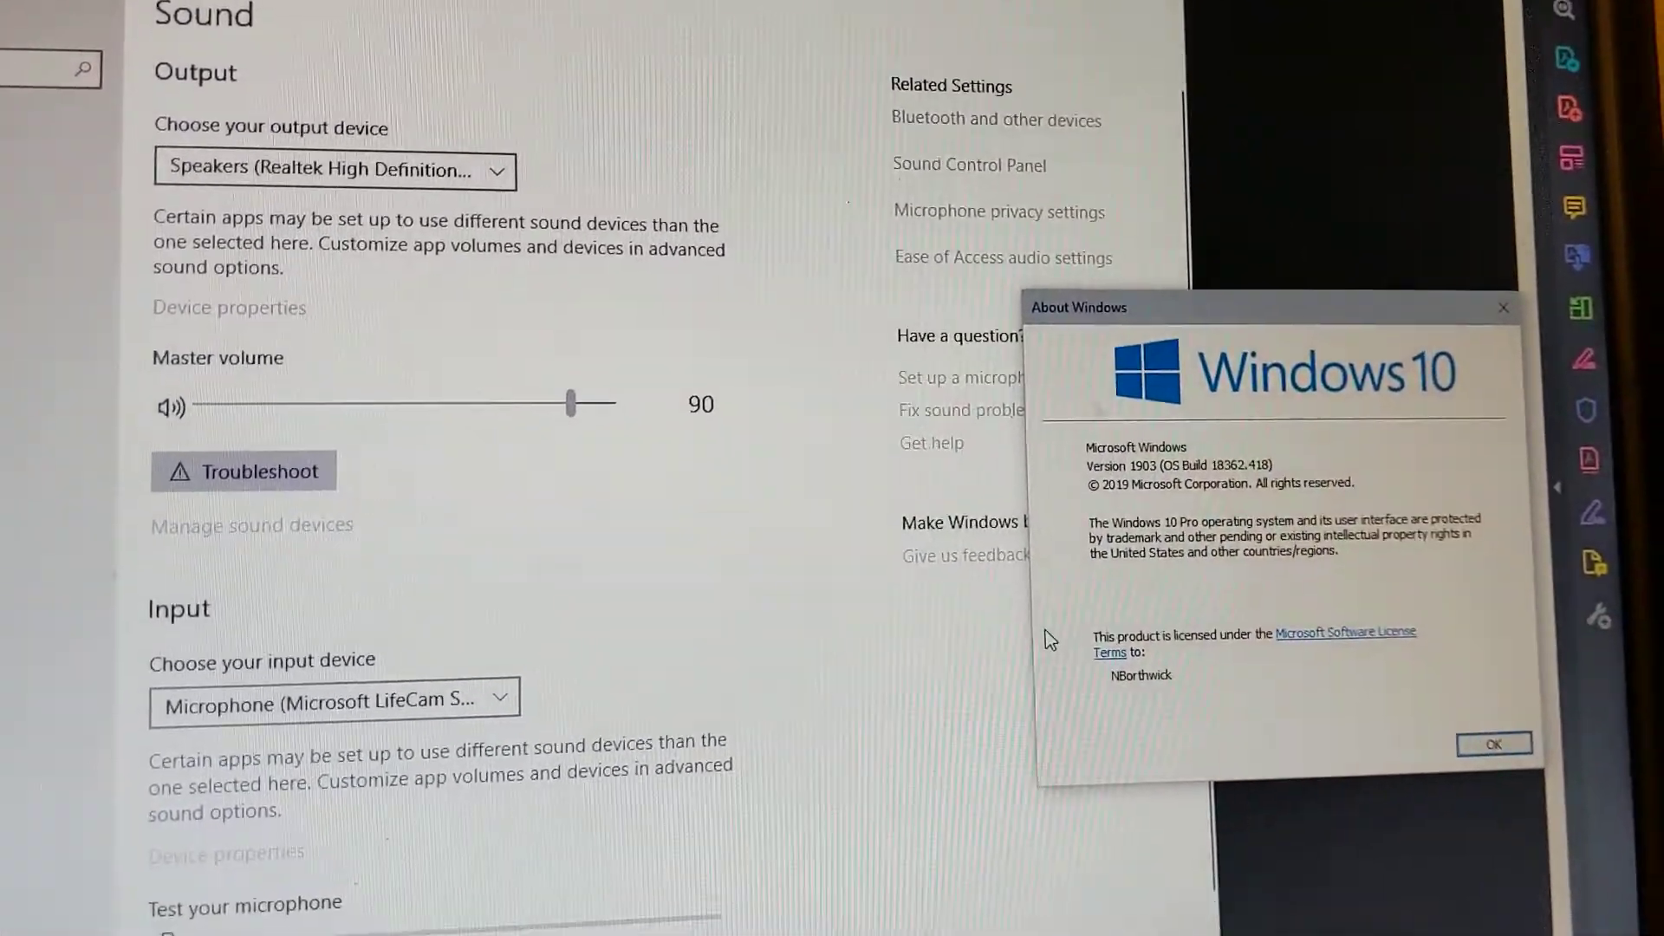